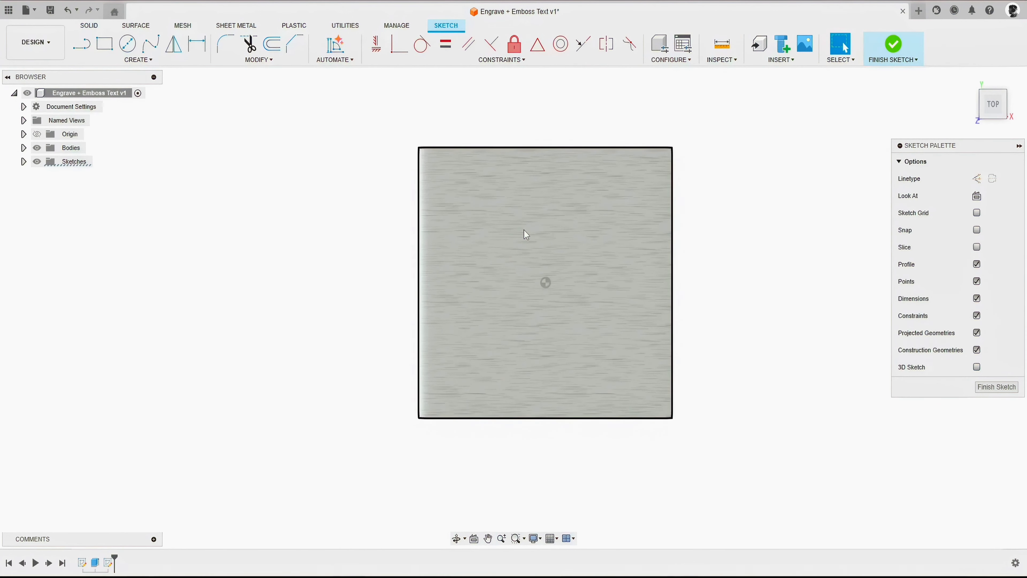
scroll(523, 229, "up", 1)
left_click(137, 60)
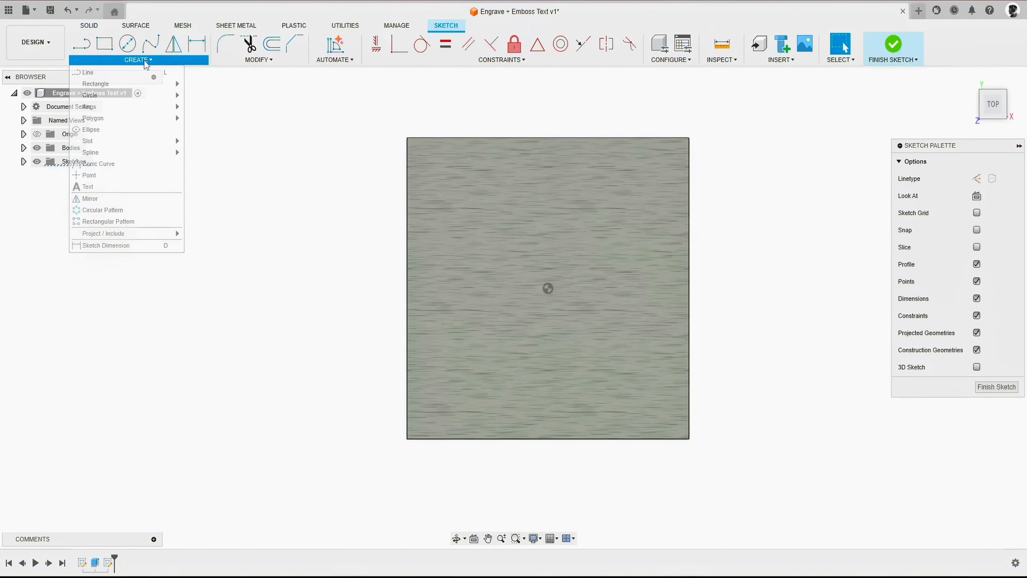
left_click(96, 188)
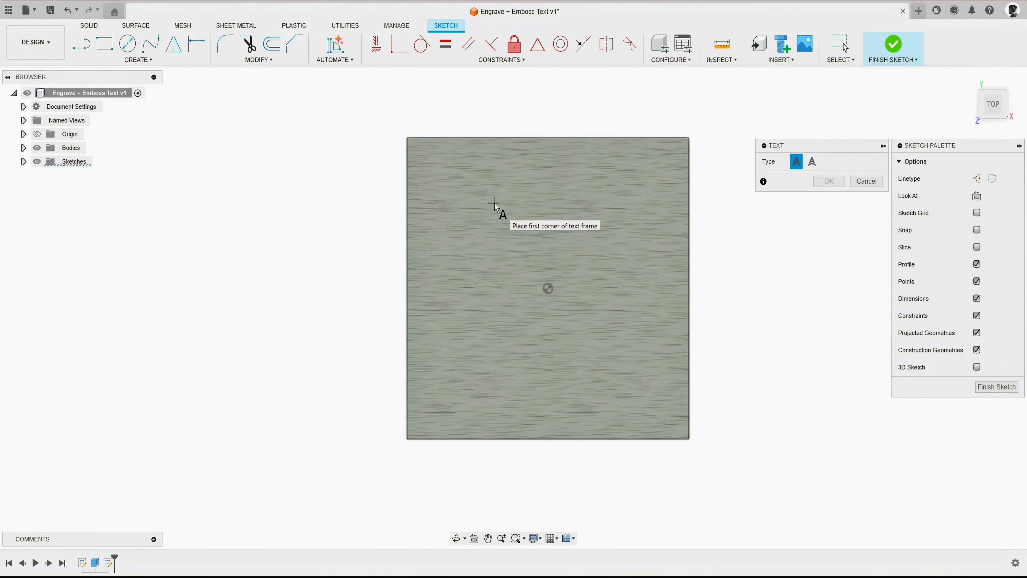
left_click_drag(836, 147, 787, 149)
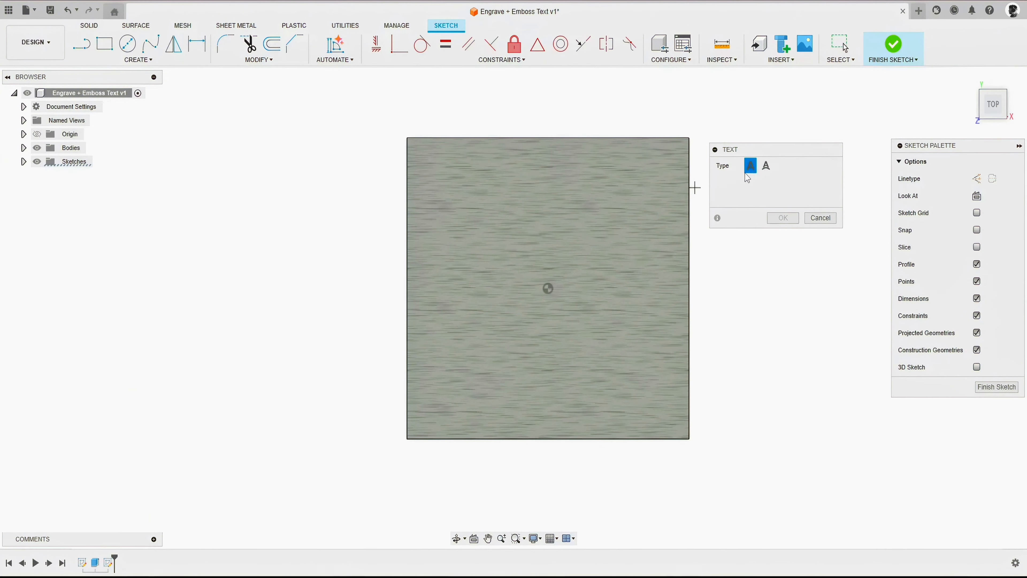
- Sketch an upward-curving three-point arc across the middle of the cube's top face, with endpoints about 75 mm apart
left_click(139, 60)
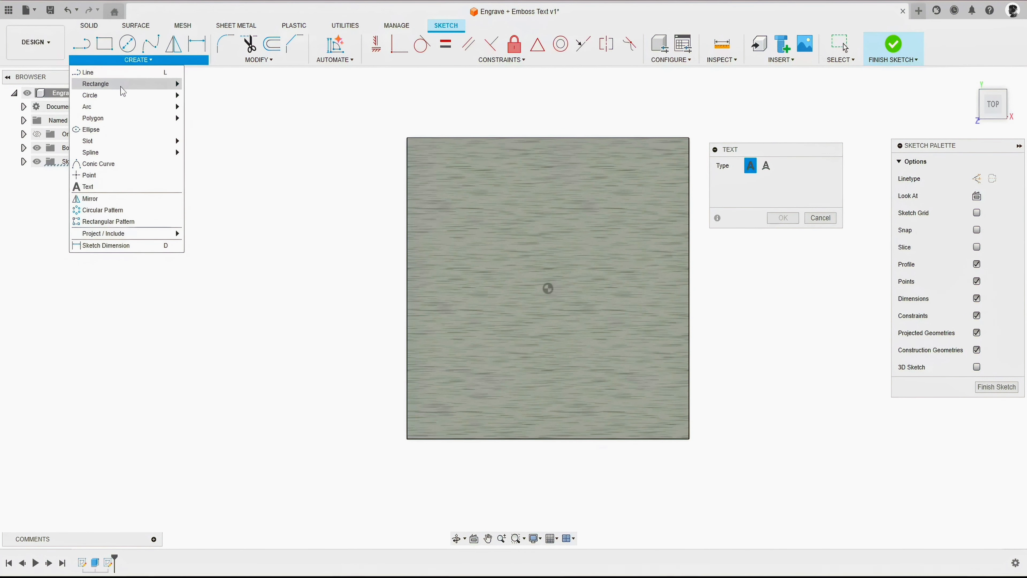
left_click(202, 115)
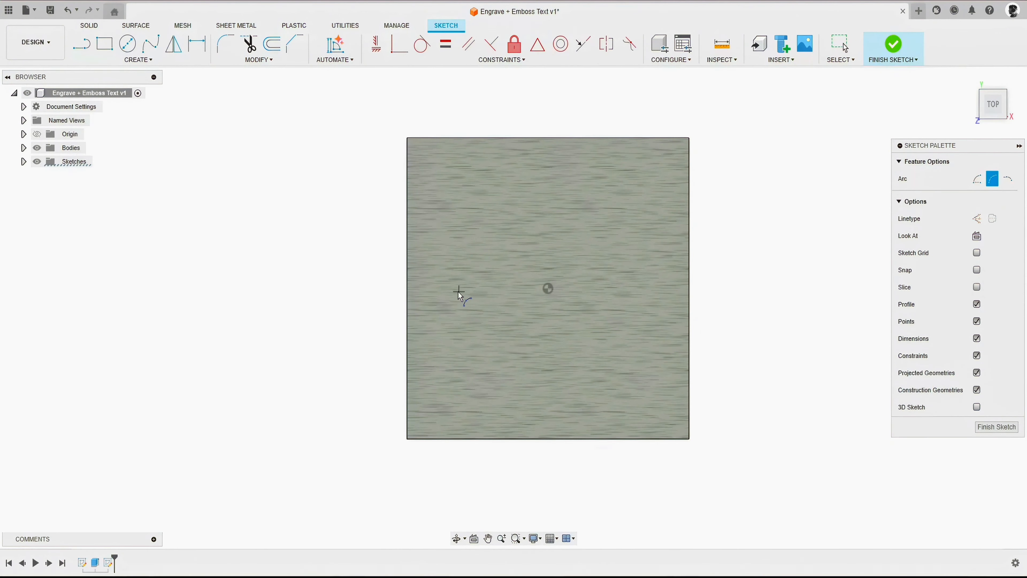
left_click(440, 294)
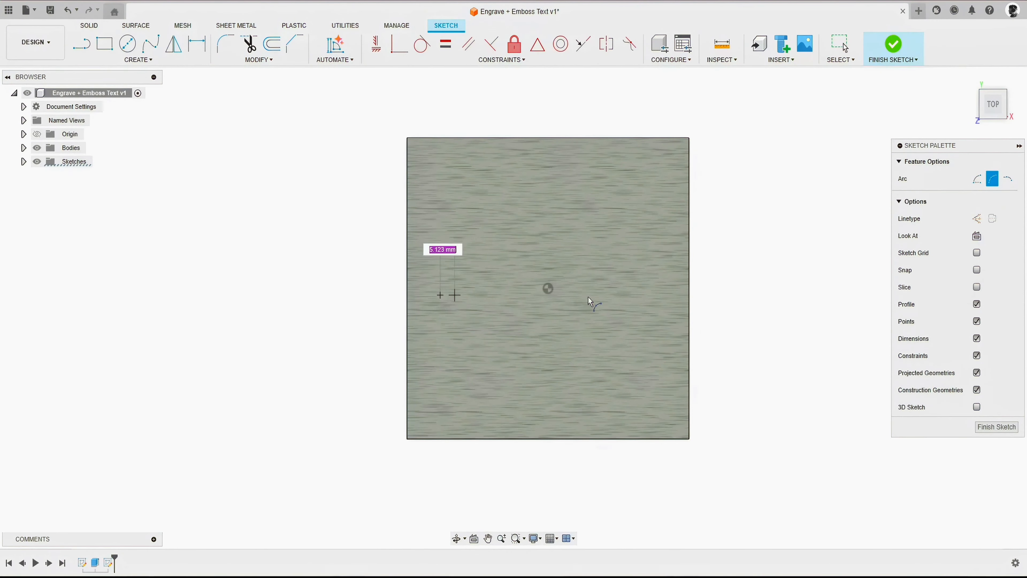
left_click(651, 293)
right_click(321, 149)
left_click(359, 149)
- Align the arc's midpoint vertically with the sketch origin using a horizontal/vertical constraint
left_click(376, 44)
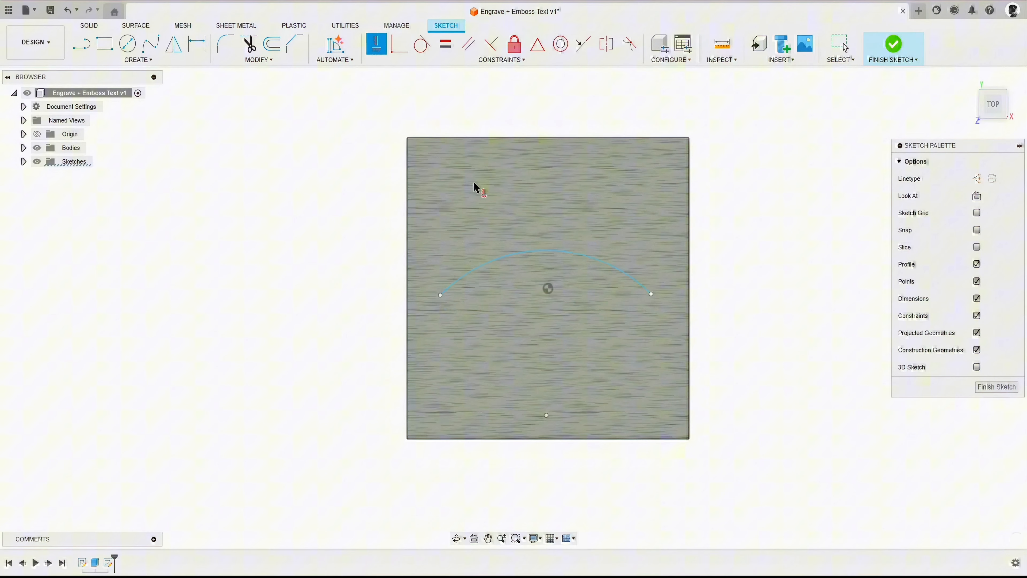
left_click(542, 249, "shift")
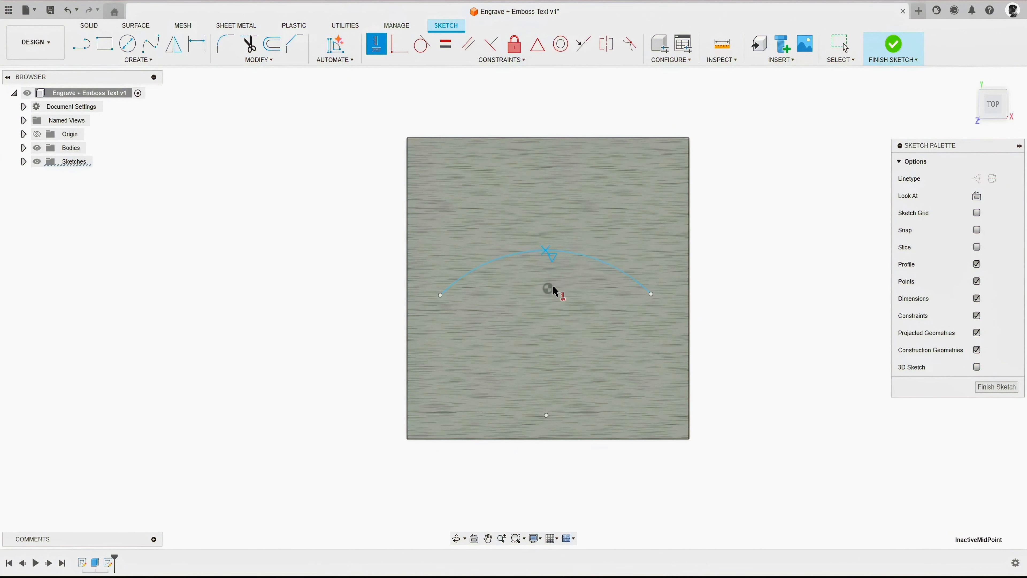
left_click(548, 288)
right_click(342, 180)
left_click(377, 185)
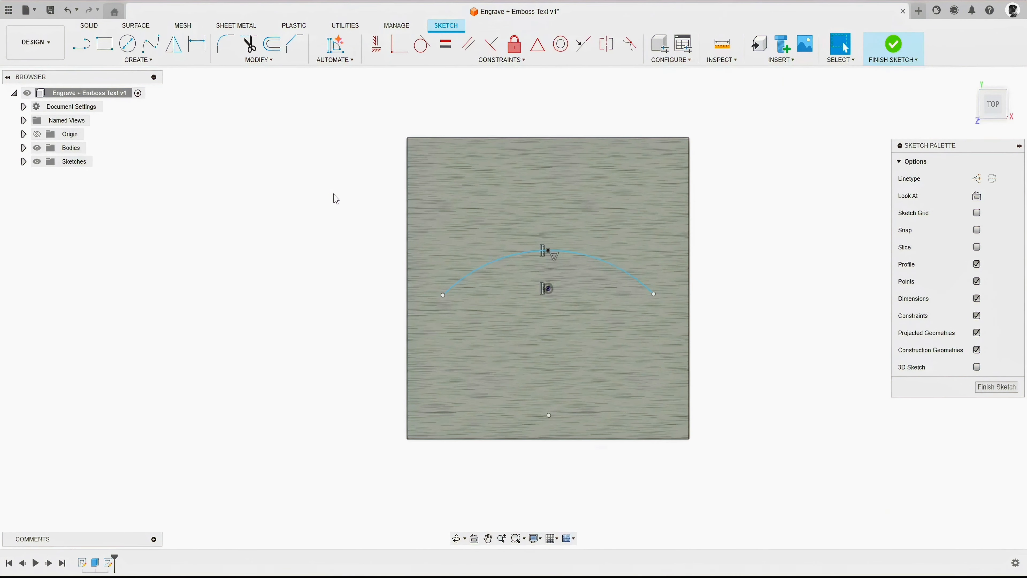
- Add the text "Fusion 2025" along the arc with centre alignment and finish the sketch
left_click(138, 59)
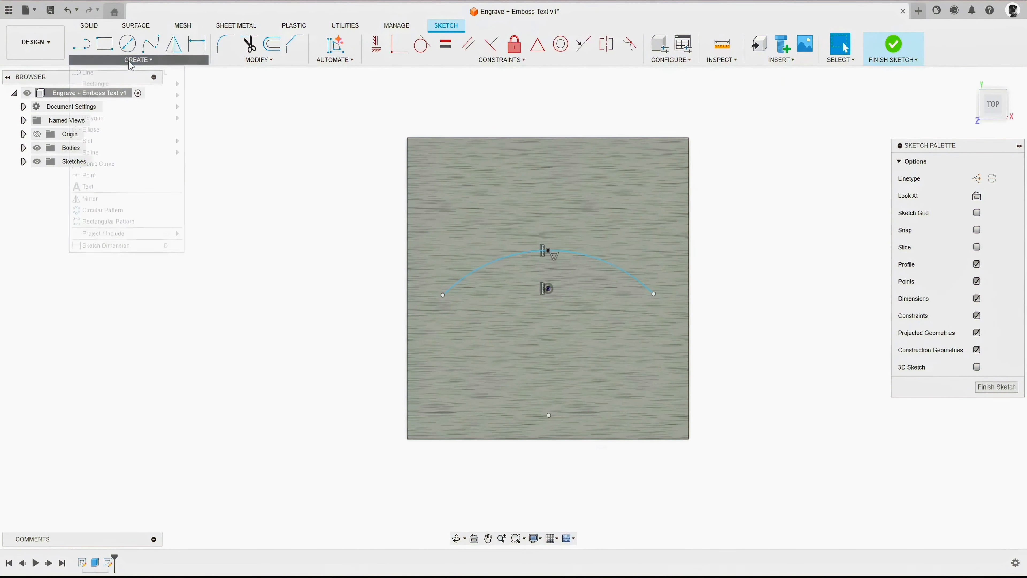
left_click(93, 185)
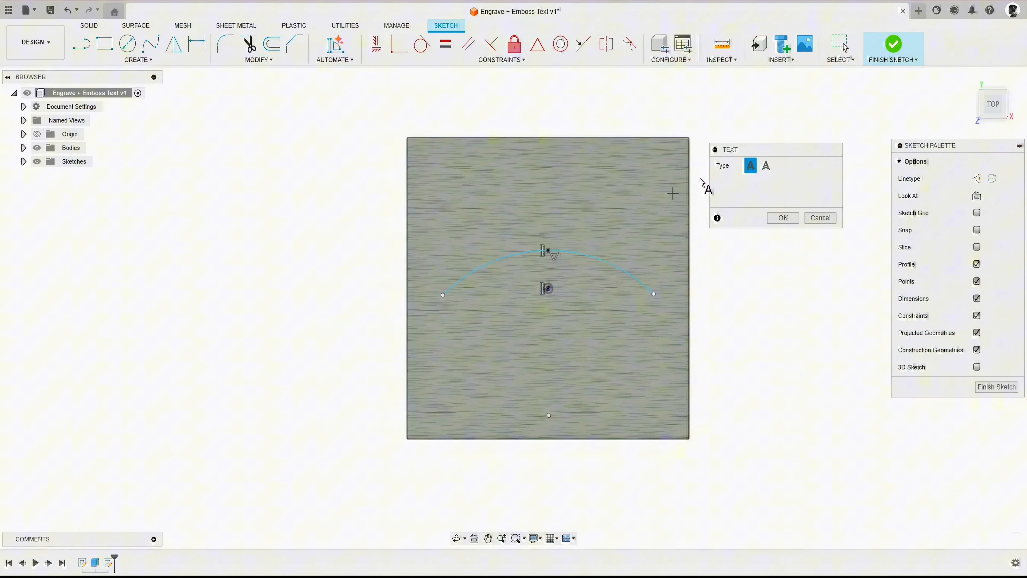
left_click(771, 169)
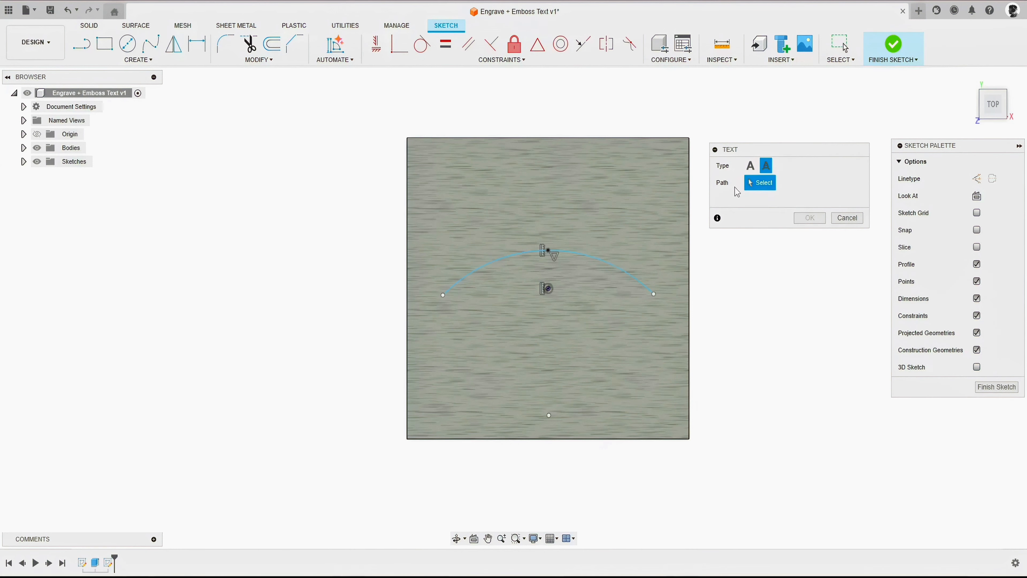
left_click(577, 253)
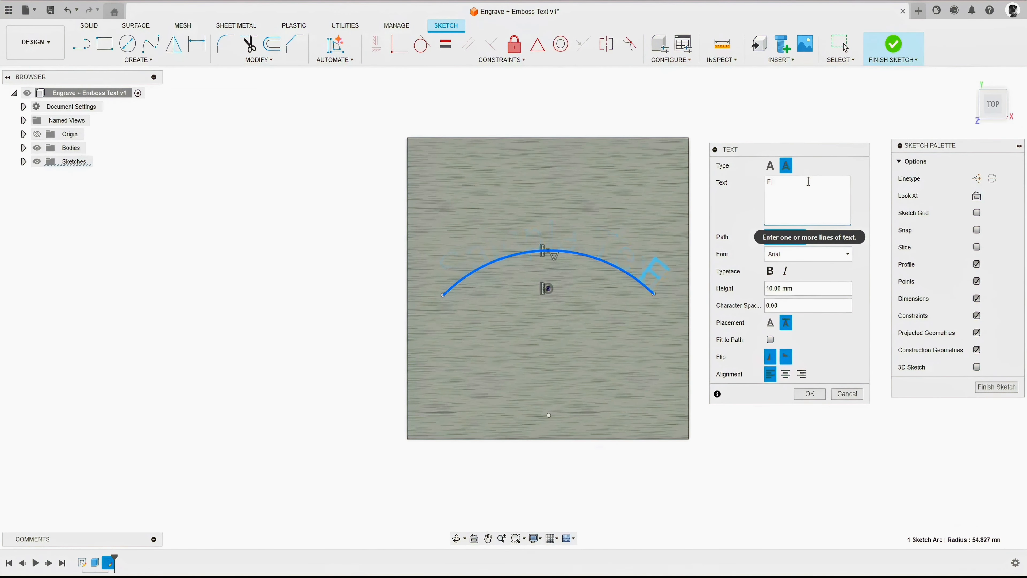
type("2025")
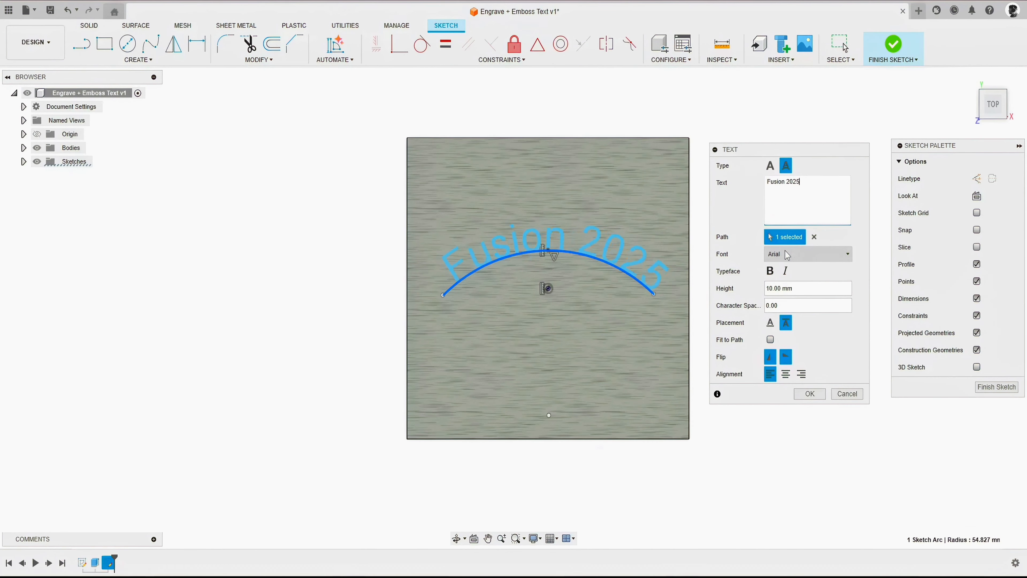
left_click(785, 373)
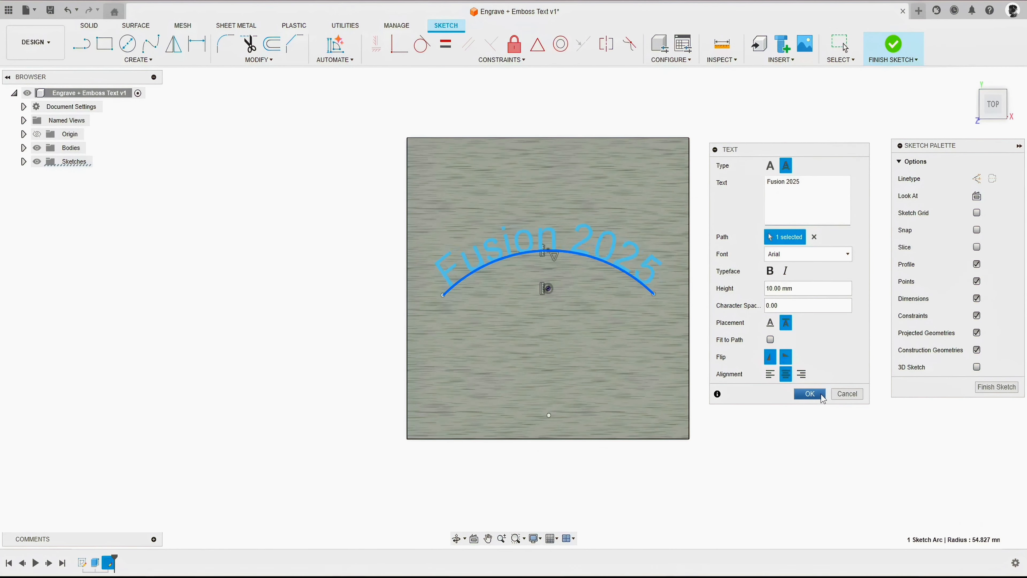
left_click(810, 394)
left_click(969, 77)
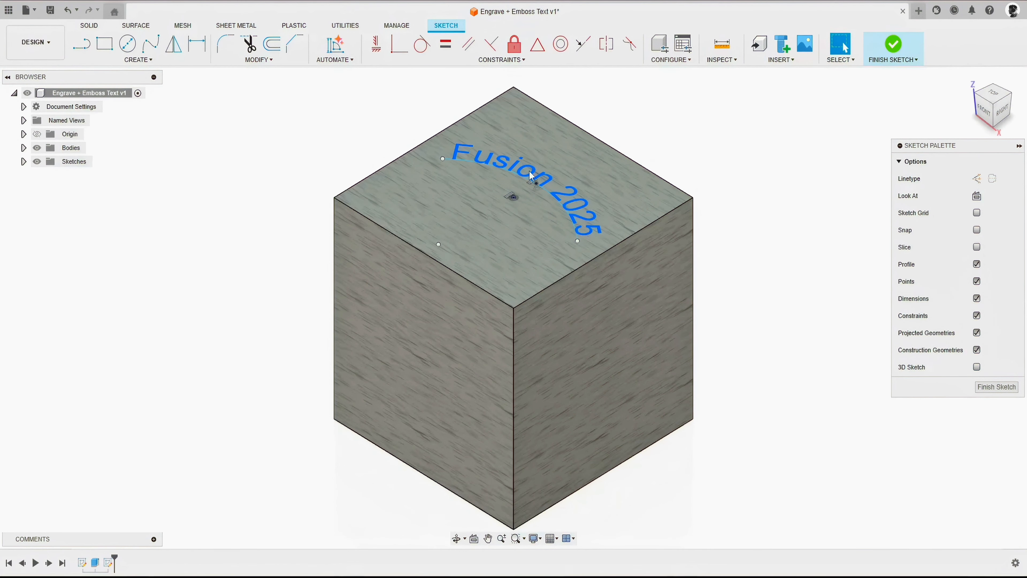
left_click(893, 45)
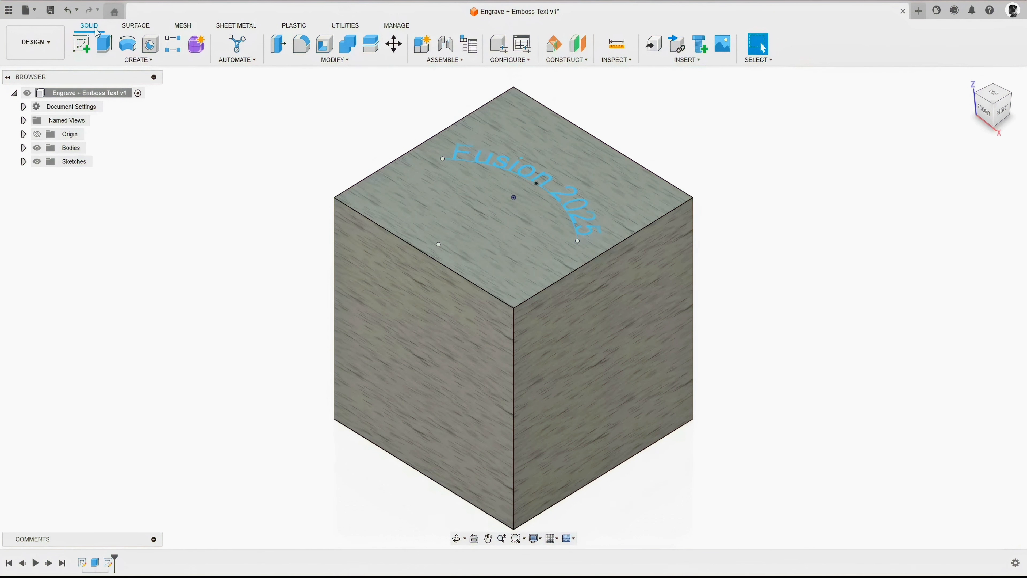
- Start an Emboss using the curved text as the sketch profile and the cube's top face as the target face
left_click(145, 62)
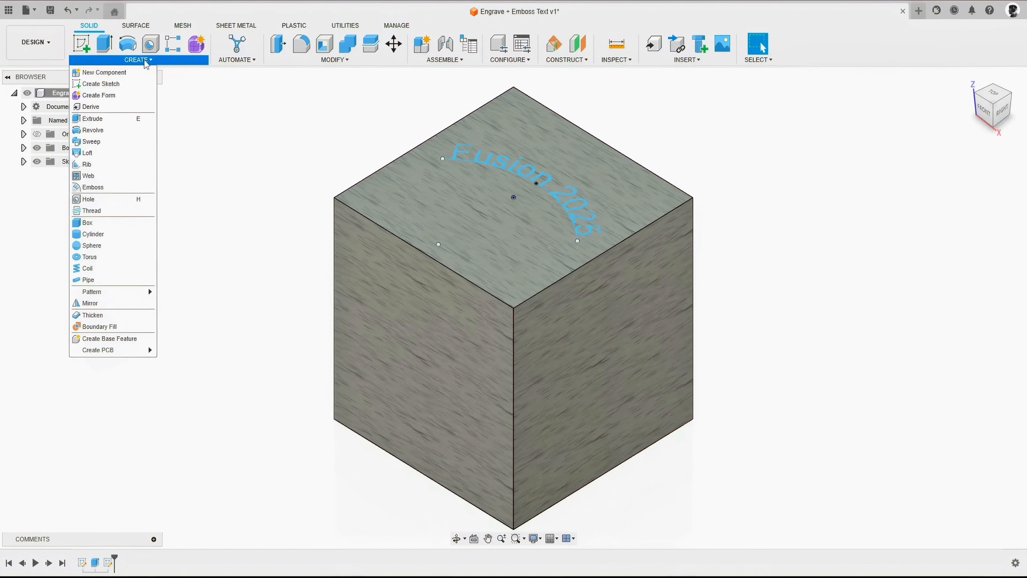
left_click(93, 187)
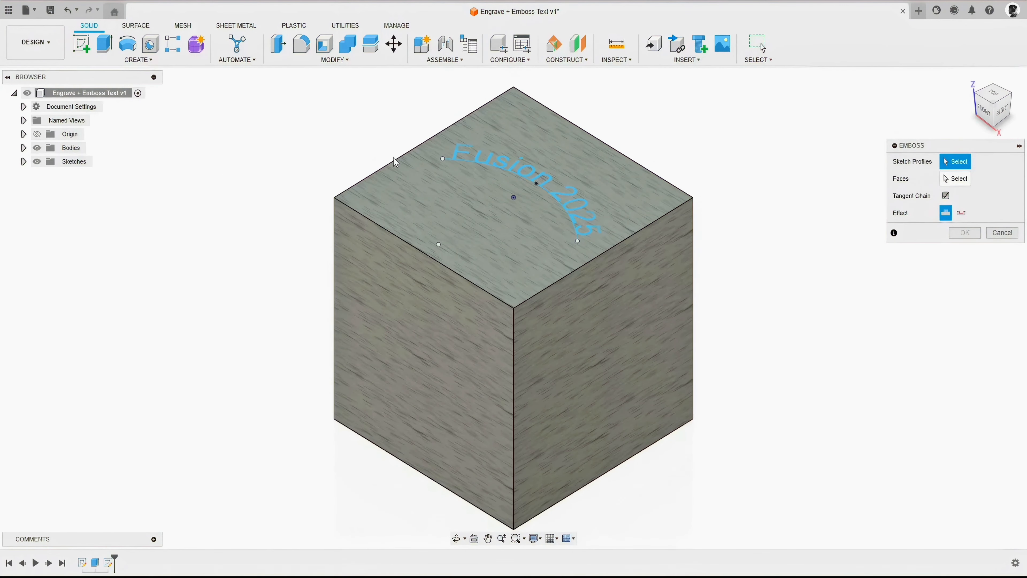
left_click_drag(896, 148, 716, 110)
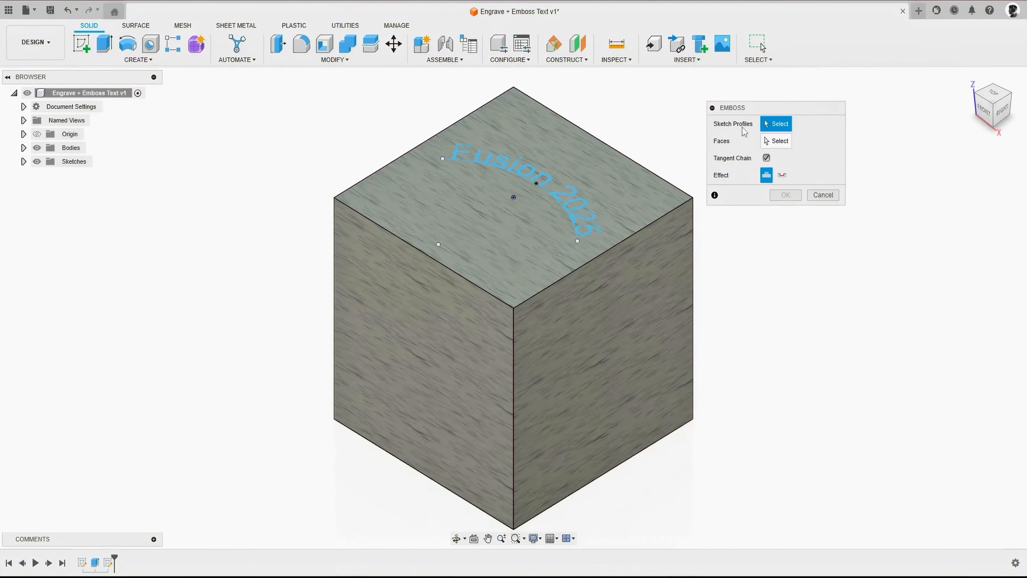
left_click(577, 196)
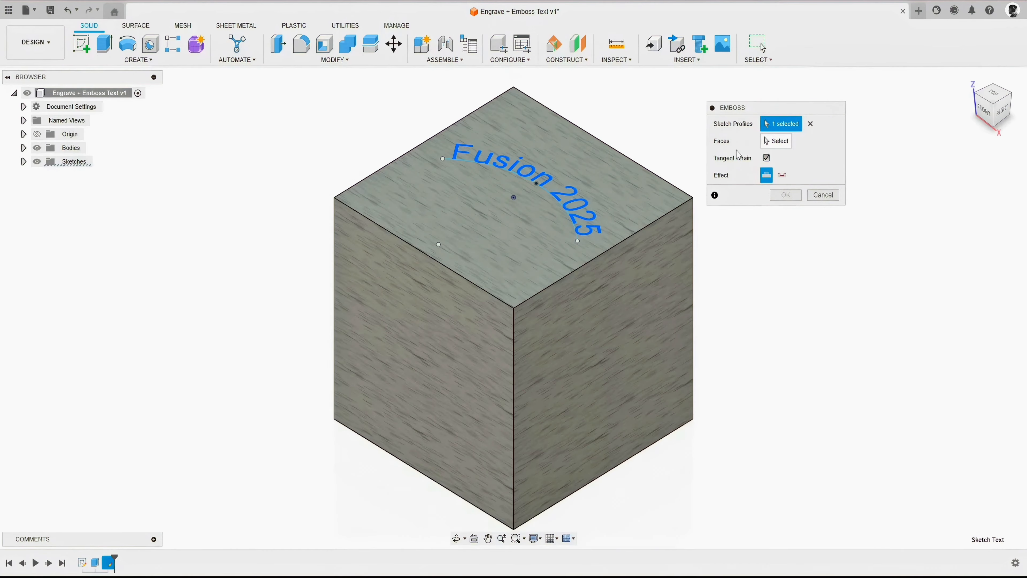
left_click(782, 143)
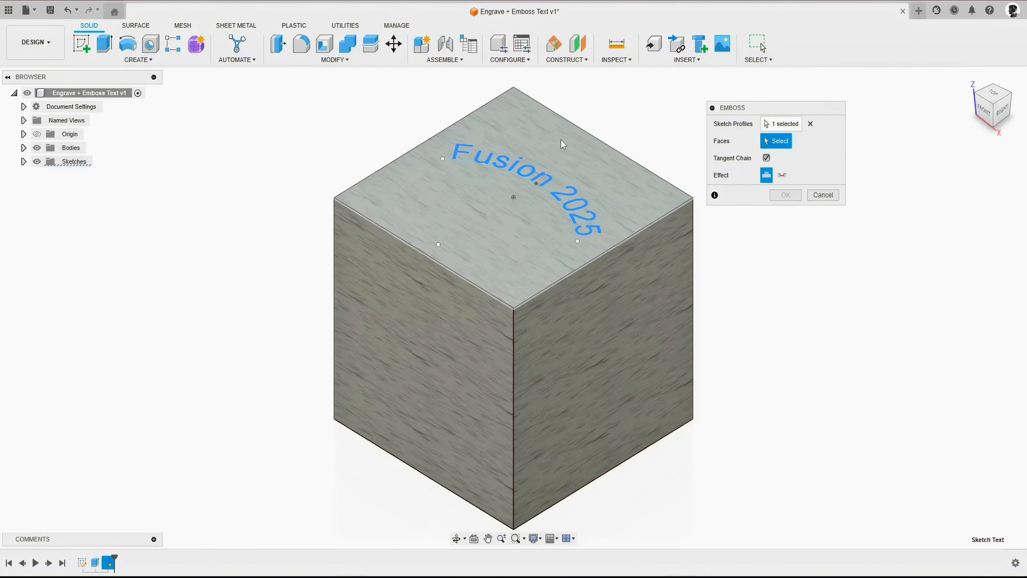
left_click(568, 146)
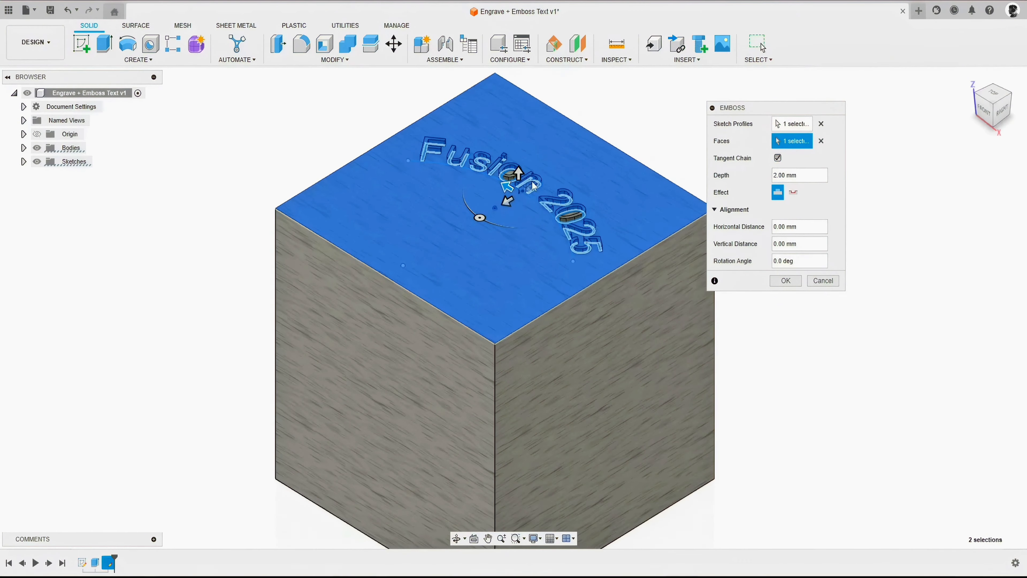
- Set the emboss depth of the text to 4 mm
middle_click_drag(524, 181, 533, 220, "shift")
scroll(514, 174, "up", 5)
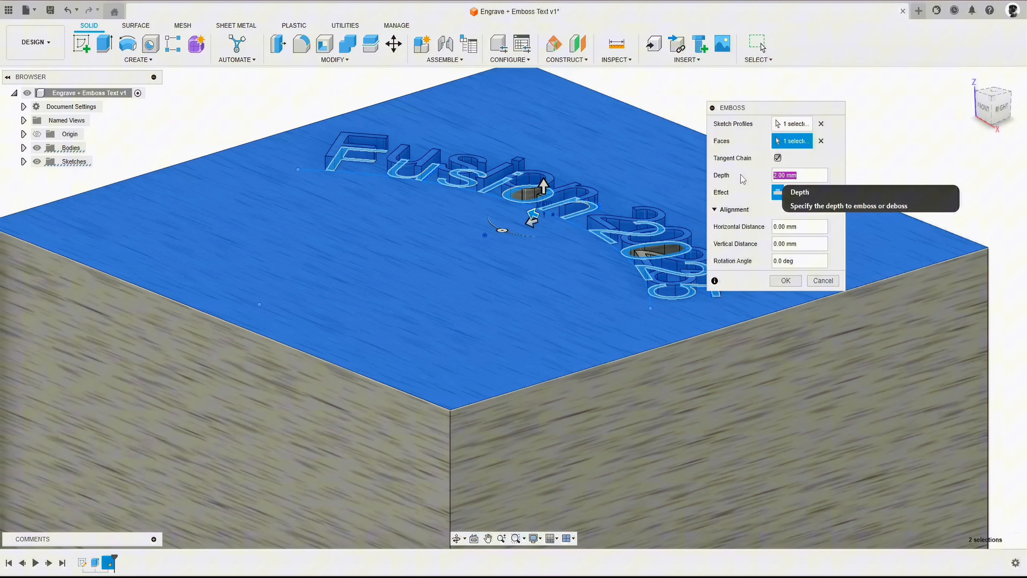
type("4")
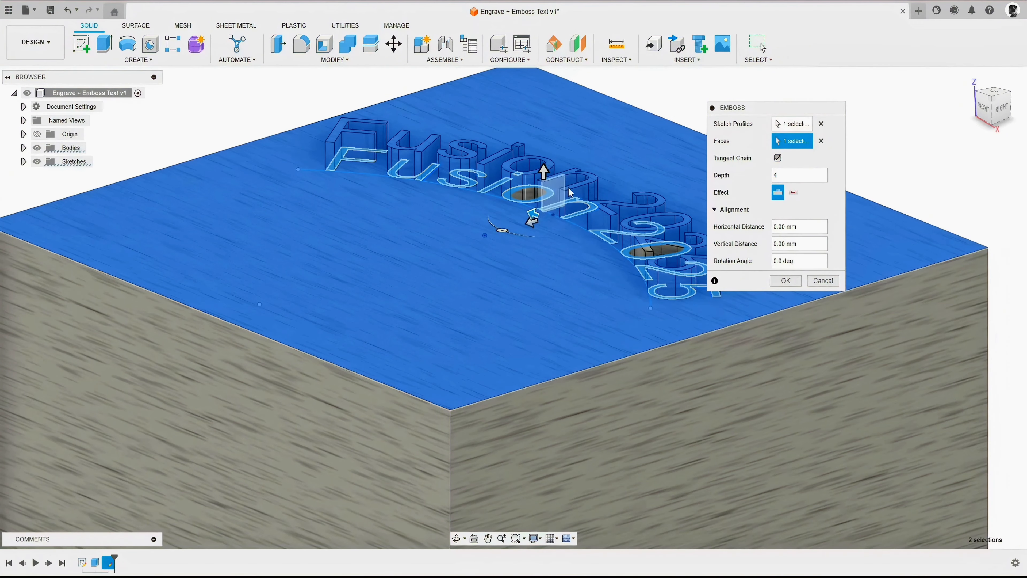
middle_click_drag(622, 169, 522, 227)
scroll(522, 227, "down", 1)
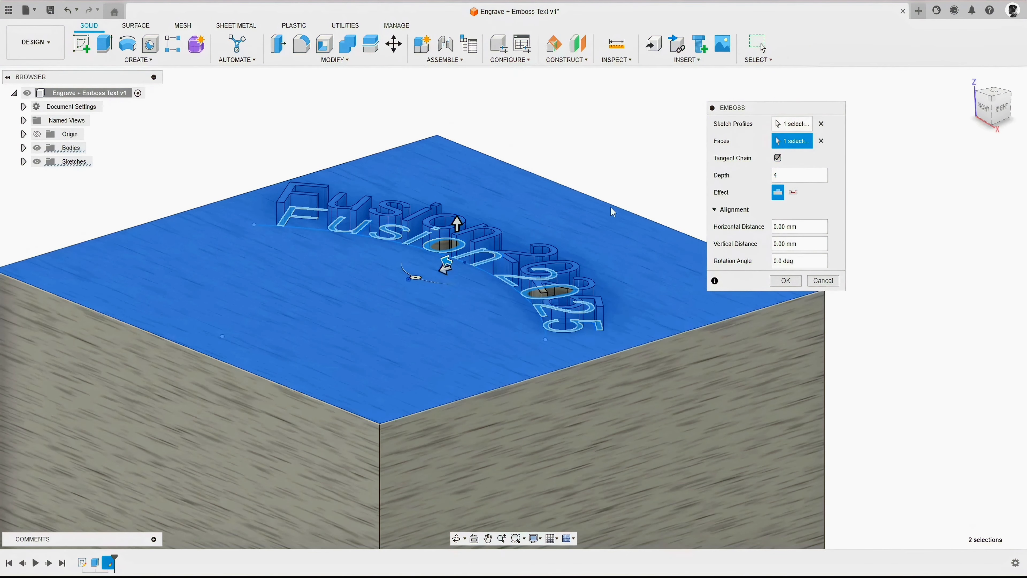
- Preview the text with the Deboss effect and switch the effect back to Emboss
left_click(794, 194)
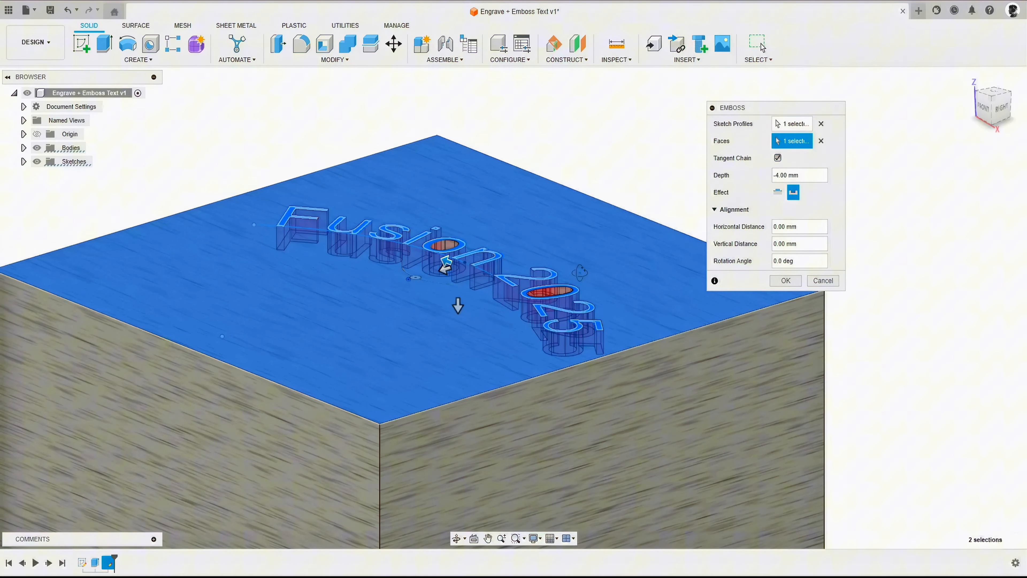
mouse_move(572, 265)
middle_mouse_down("shift")
mouse_move(561, 322)
mouse_move(569, 237)
mouse_move(582, 239)
mouse_move(553, 234)
mouse_move(573, 269)
middle_mouse_up("shift")
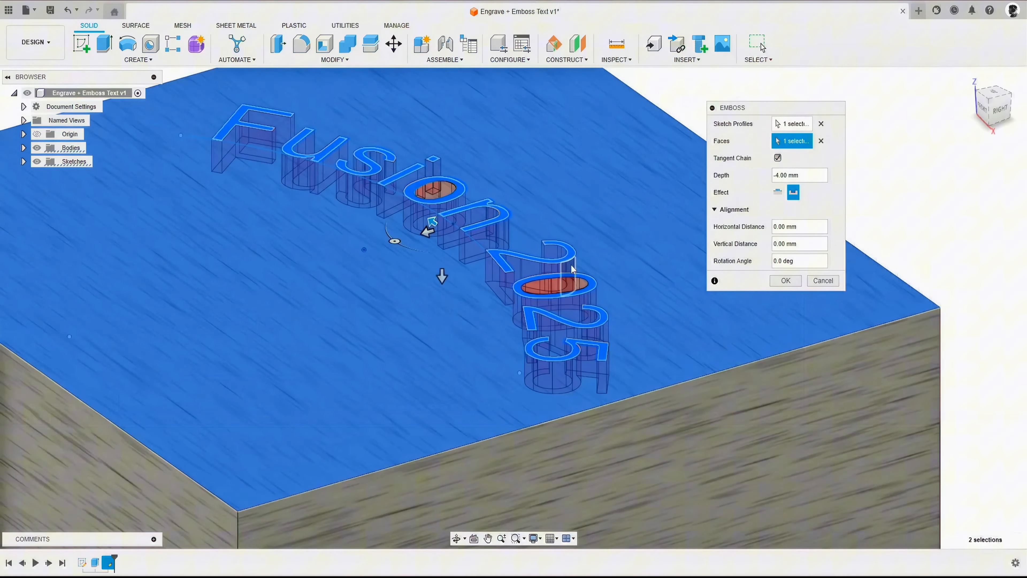
scroll(566, 263, "down", 3)
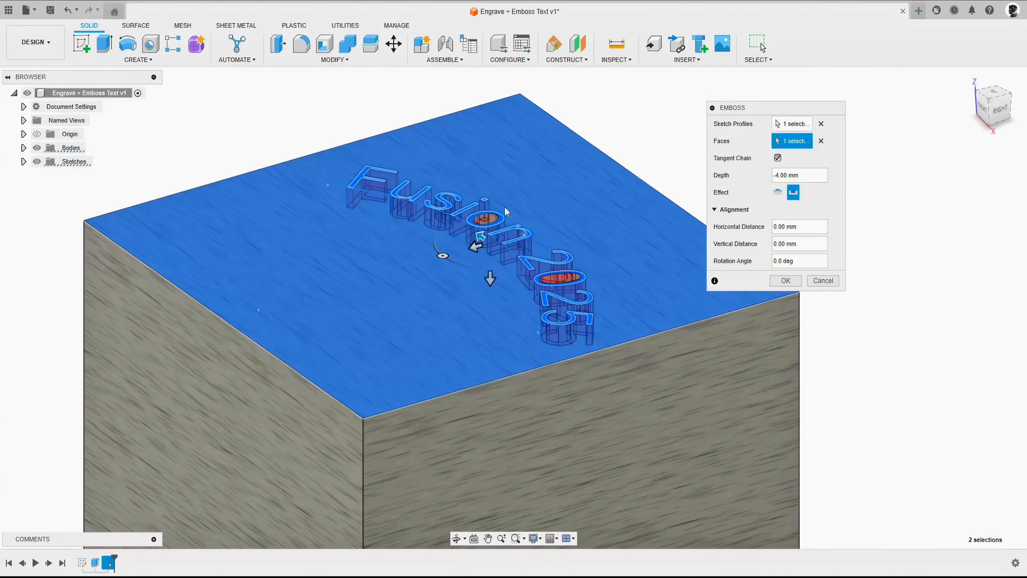
left_click(777, 192)
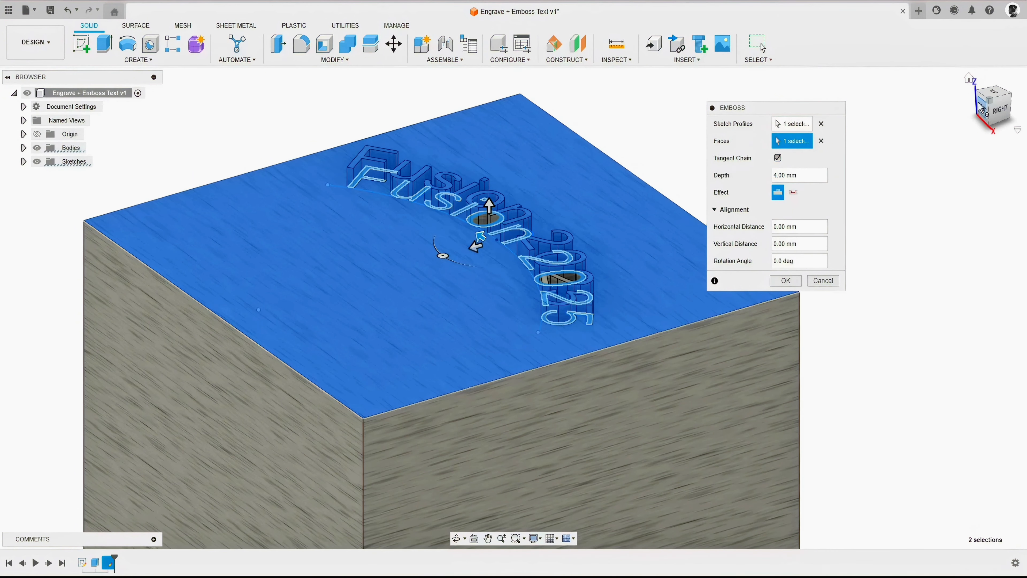
- Shift the embossed text 8 mm horizontally and 16 mm vertically and rotate it 15 degrees, working from the top view
left_click(993, 94)
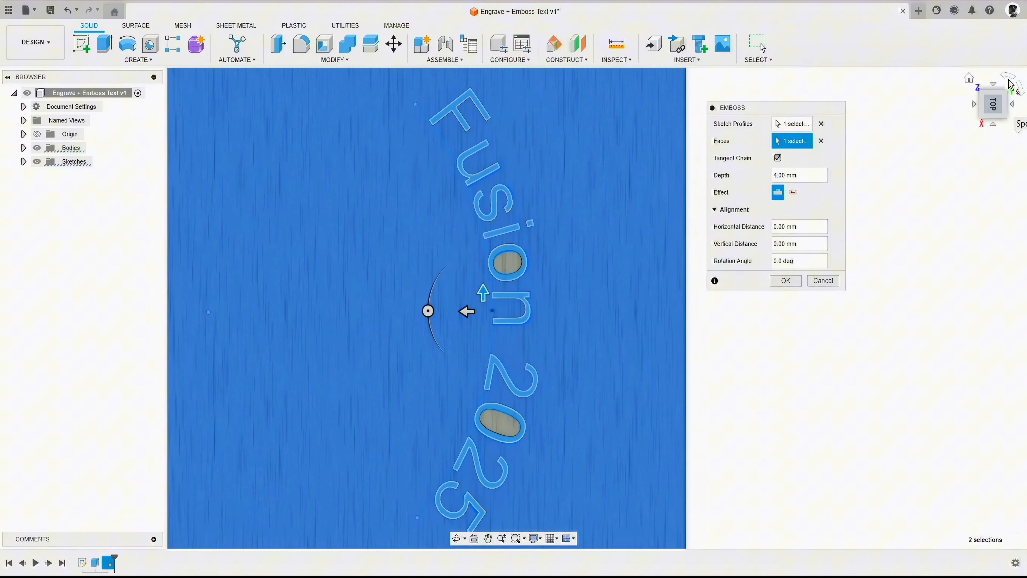
left_click(1013, 83)
middle_click_drag(536, 343, 477, 284)
left_click_drag(492, 301, 434, 372)
mouse_move(449, 431)
left_mouse_down()
mouse_move(486, 422)
mouse_move(463, 428)
left_mouse_up()
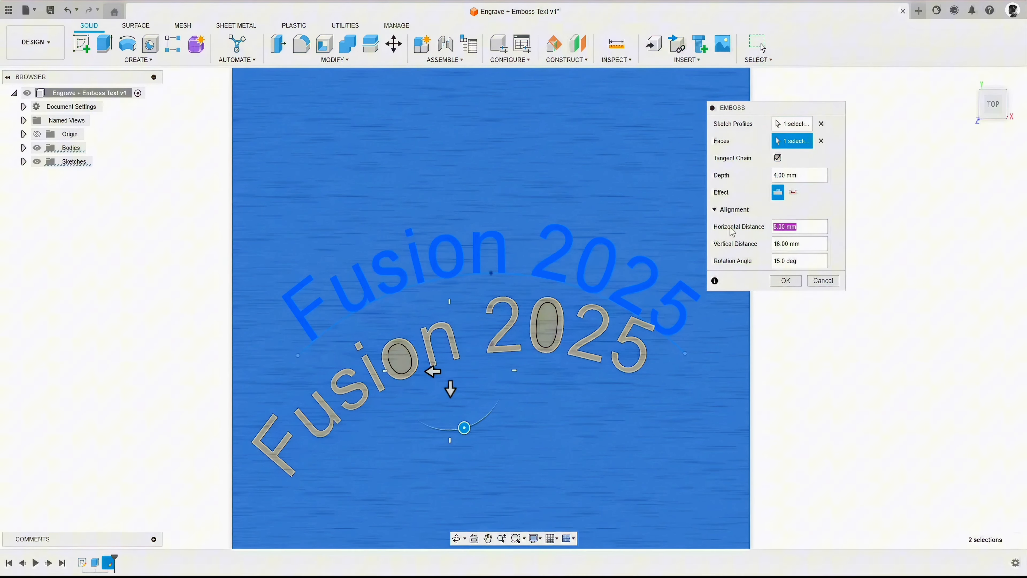
- Reset the emboss's horizontal distance, vertical distance and rotation angle to 0 and complete the feature
type("0")
key("Tab")
type("0")
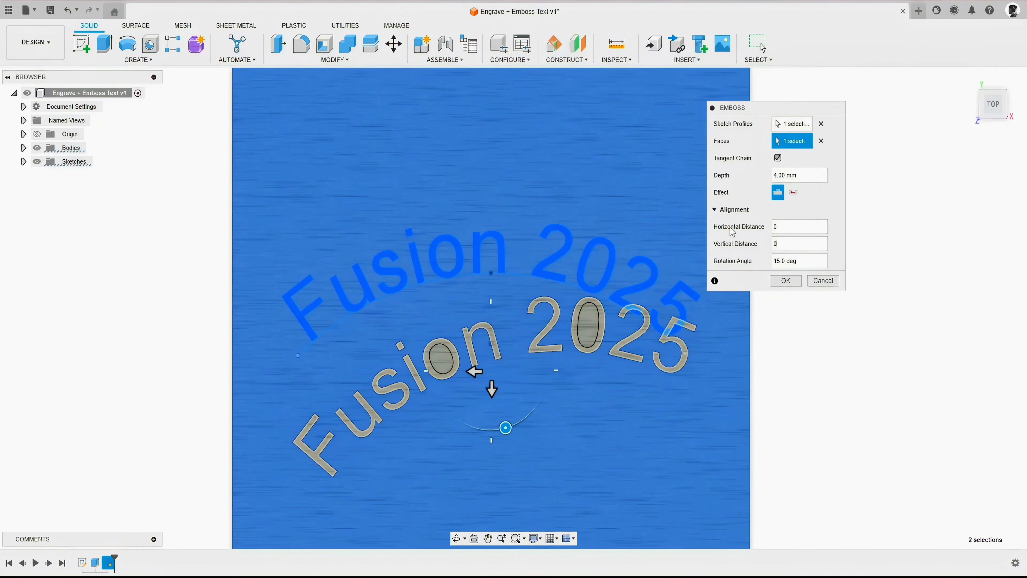
key("Tab")
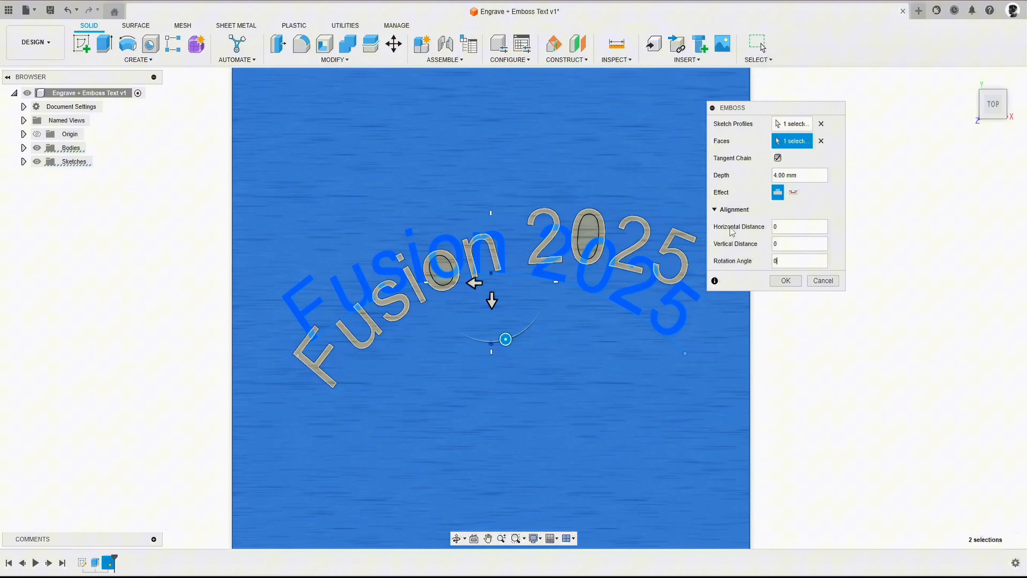
left_click(785, 281)
- Create a new sketch on the cube's front face
middle_click_drag(795, 293, 692, 346, "shift")
mouse_move(509, 298)
middle_mouse_down("shift")
mouse_move(513, 309)
mouse_move(509, 300)
middle_mouse_up("shift")
scroll(770, 169, "down", 5)
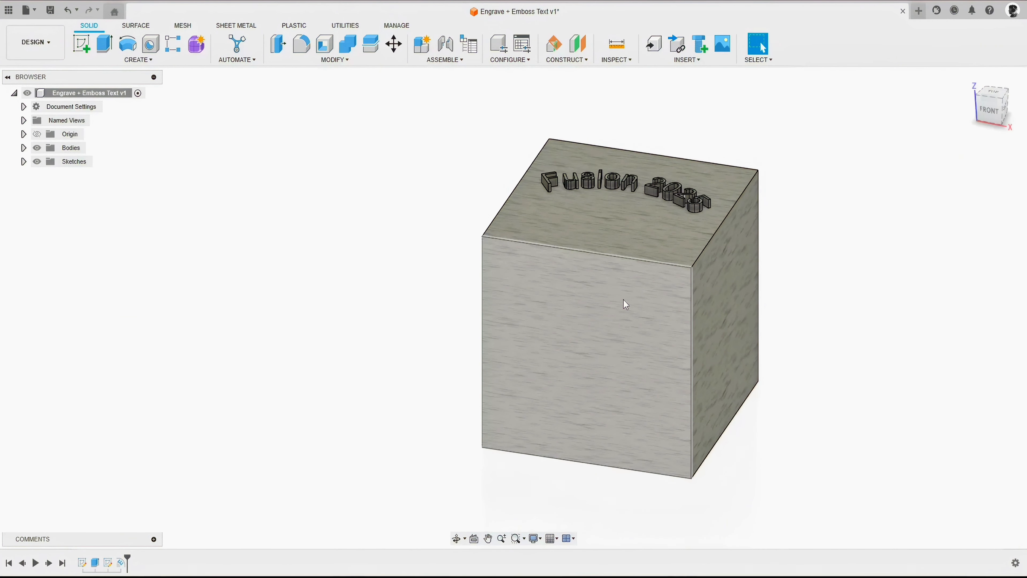
right_click(556, 289)
left_click(540, 367)
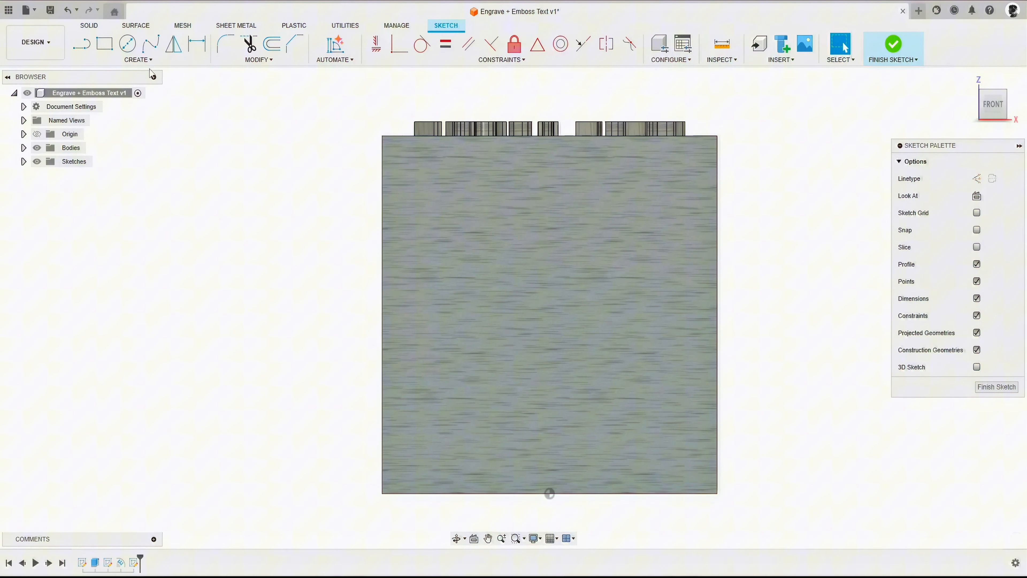
- Place a rectangular text frame around the middle of the cube's front face and enter the text "Fusion 2025"
left_click(138, 60)
left_click(88, 186)
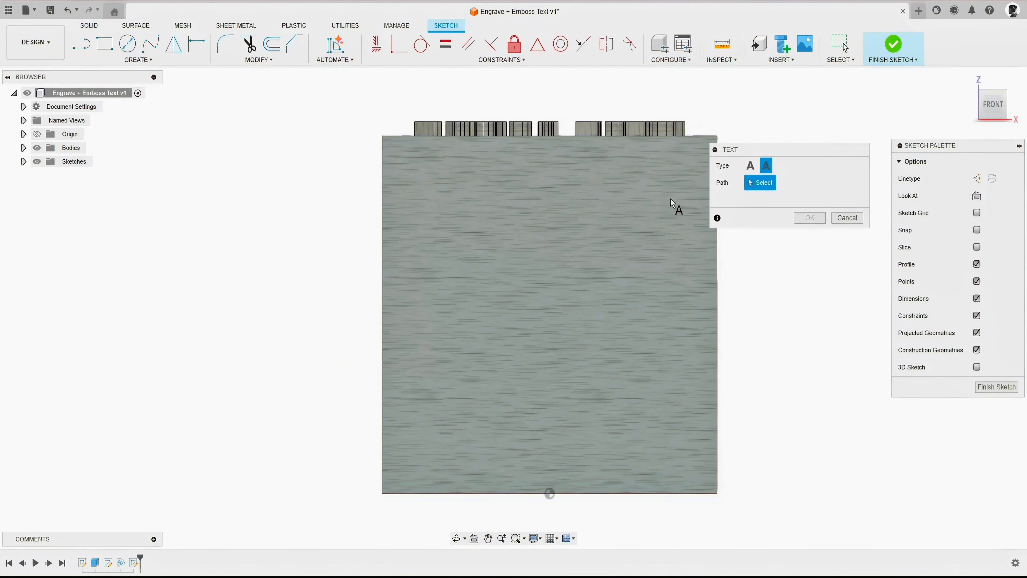
left_click(749, 167)
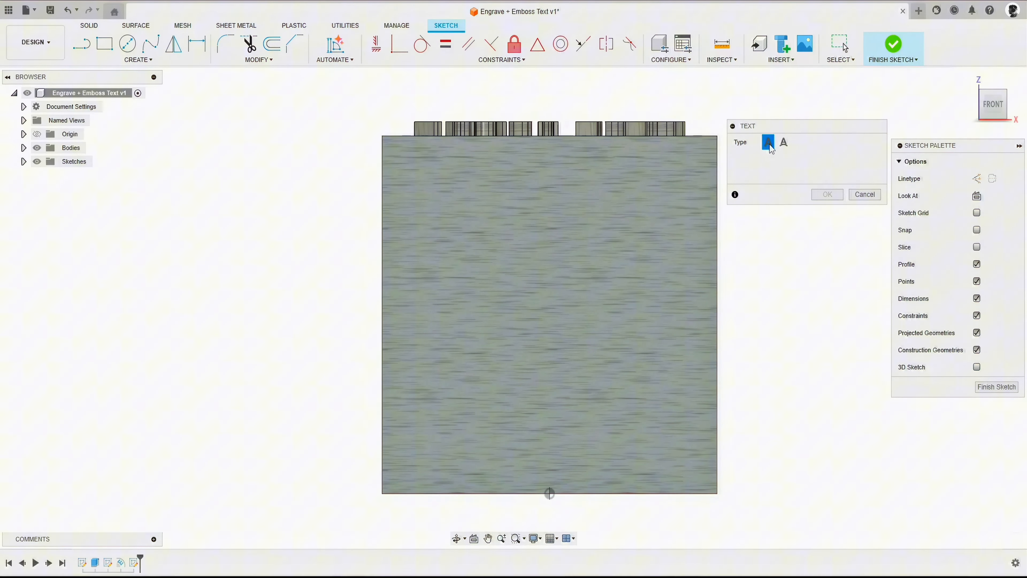
left_click(663, 396)
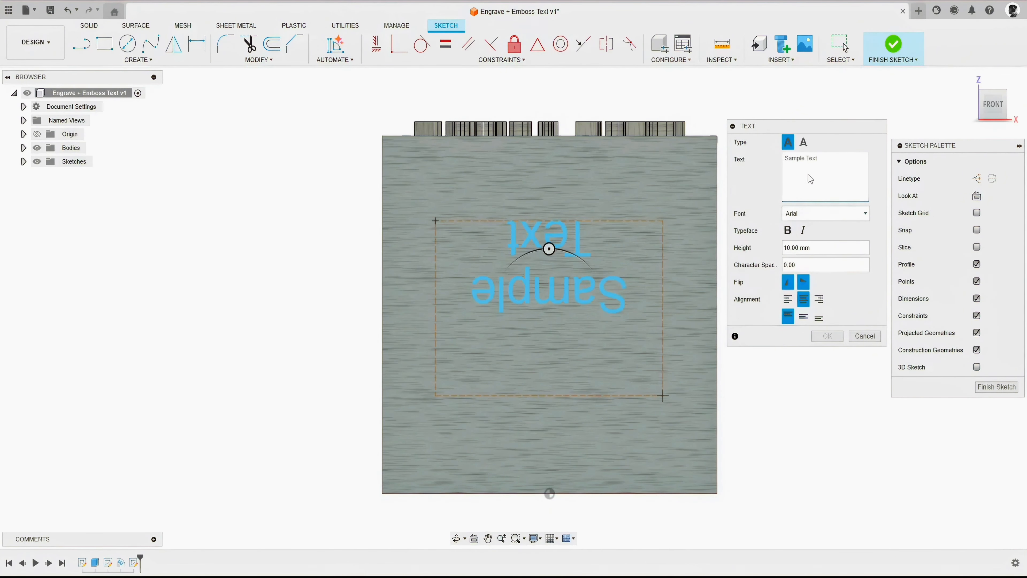
type("Fusion 2025")
- Turn off the text's horizontal and vertical flips, set it to middle alignment and bold, and finish the sketch
left_click(805, 282)
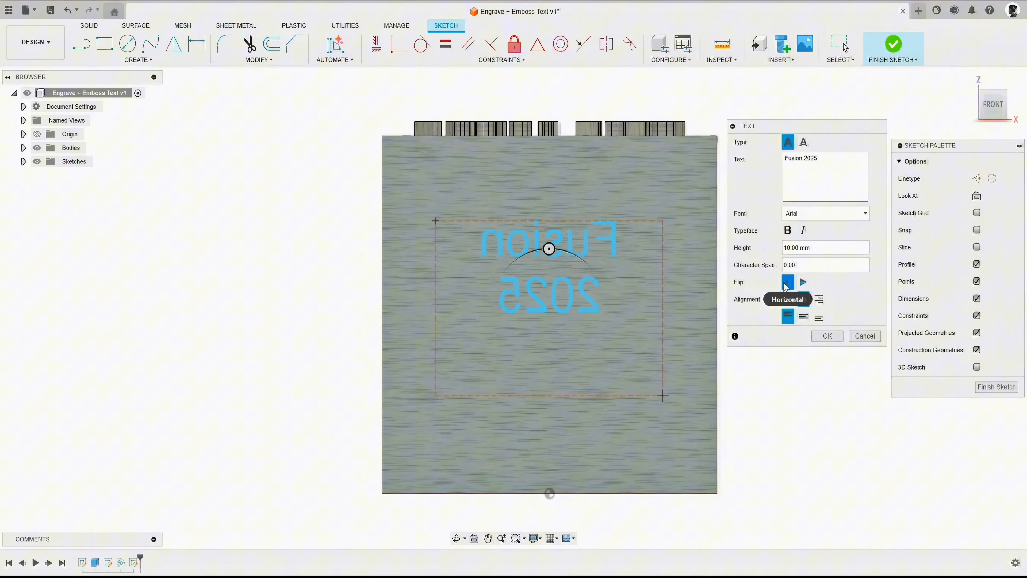
left_click(787, 283)
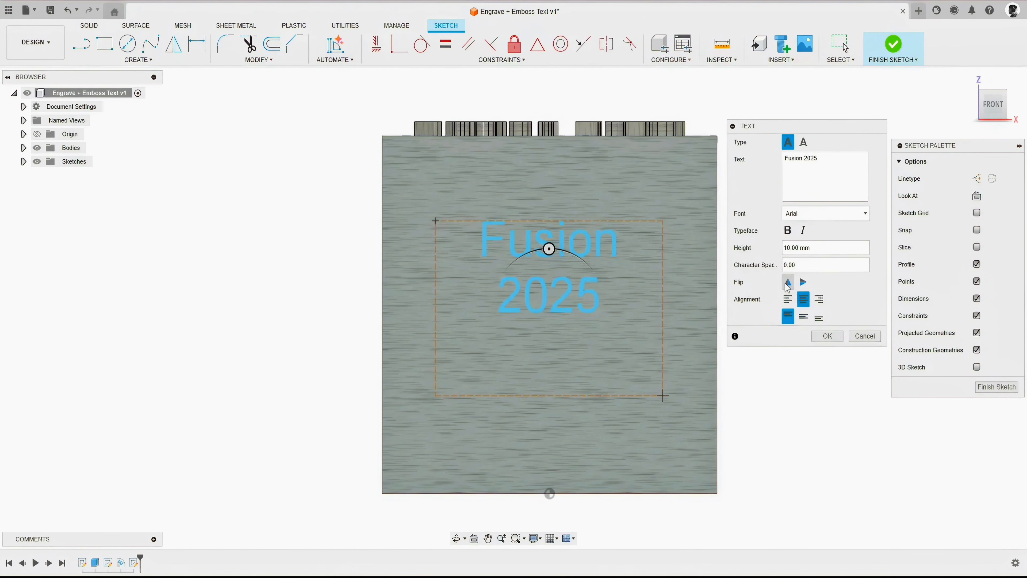
left_click(803, 318)
left_click(787, 230)
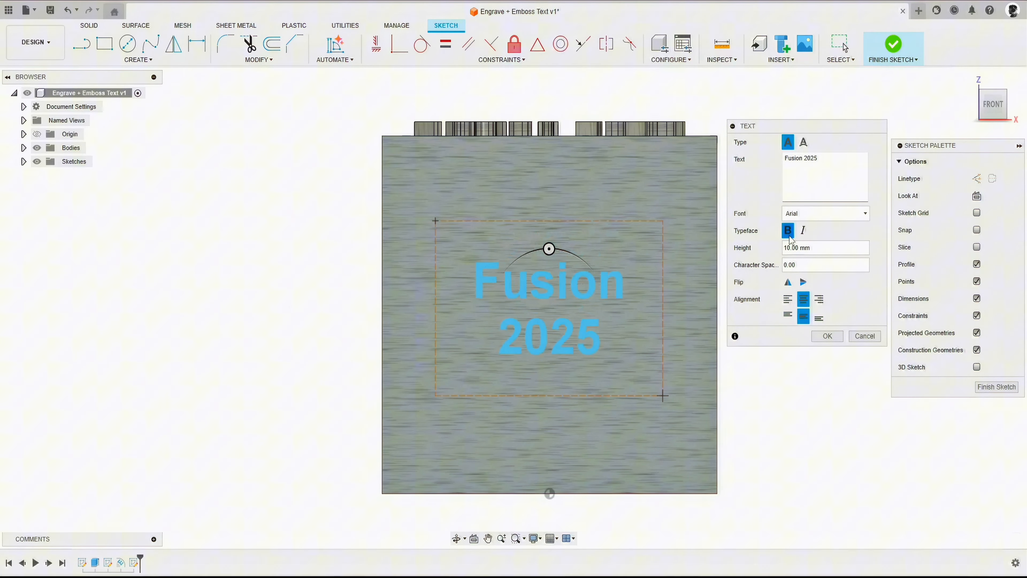
left_click(827, 336)
left_click(897, 47)
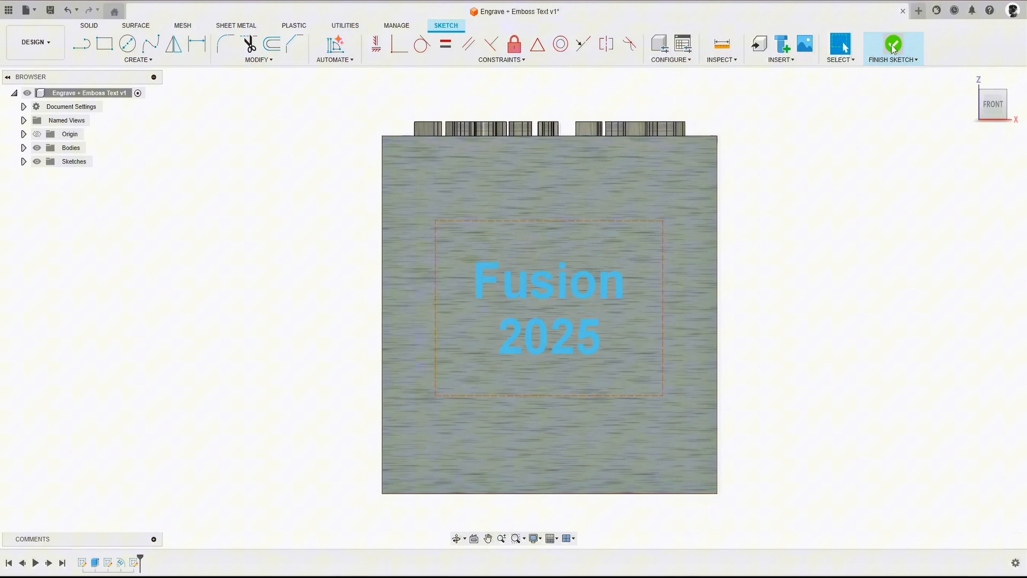
- Start an Emboss feature with the front-face "Fusion 2025" text as the profile and the cube's front face as the target
left_click(969, 78)
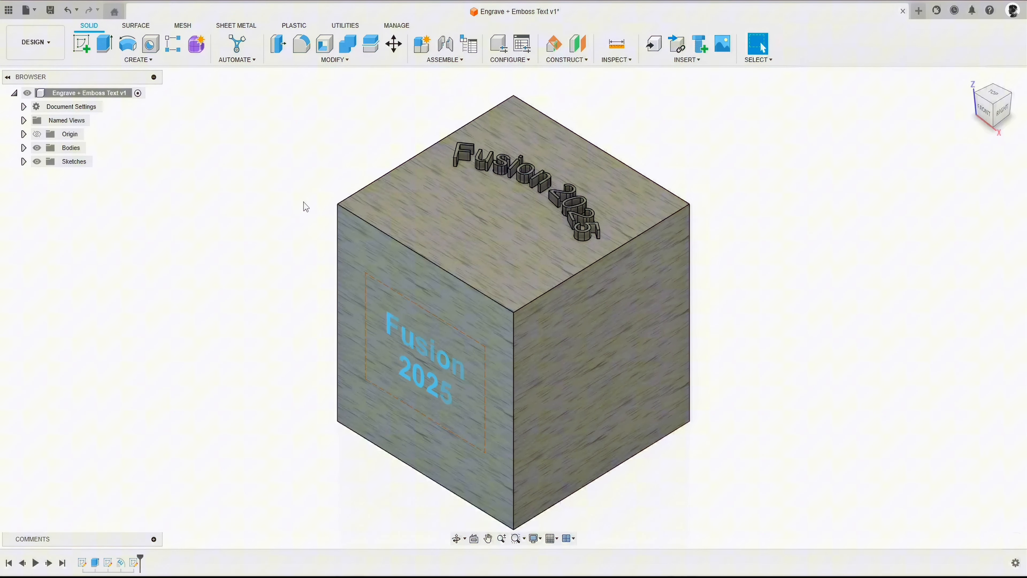
left_click(140, 66)
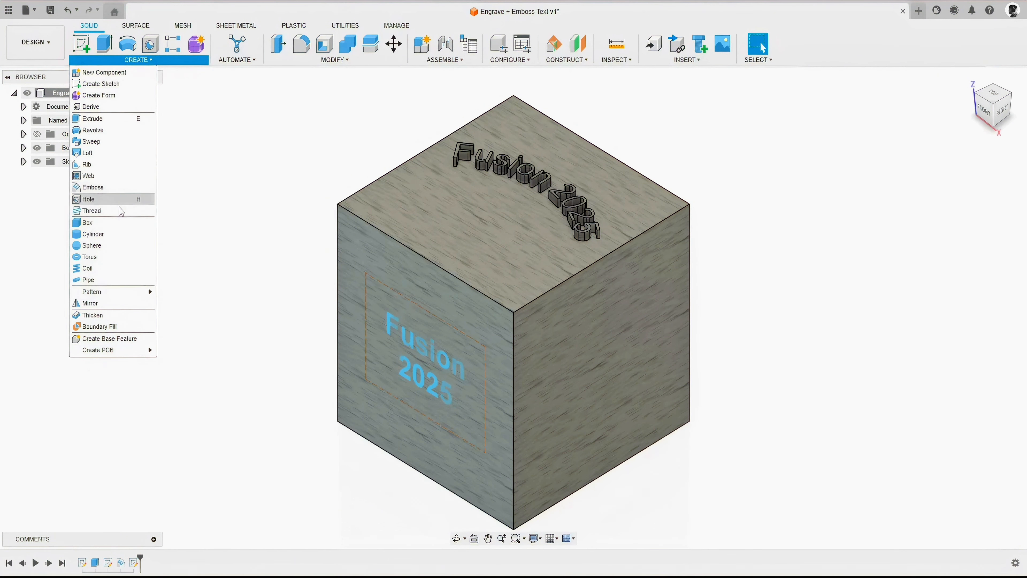
left_click(105, 193)
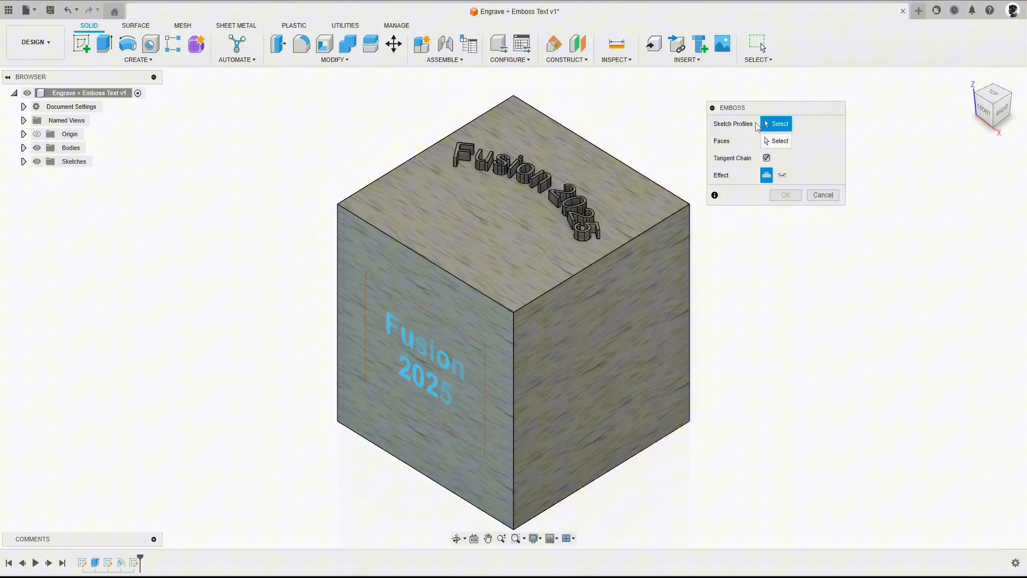
left_click(419, 345)
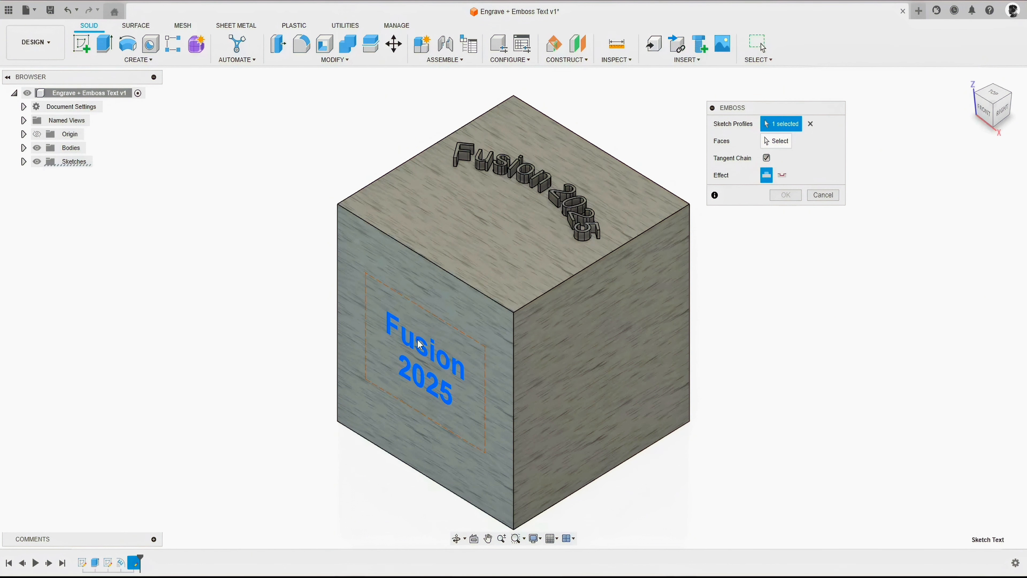
left_click(769, 142)
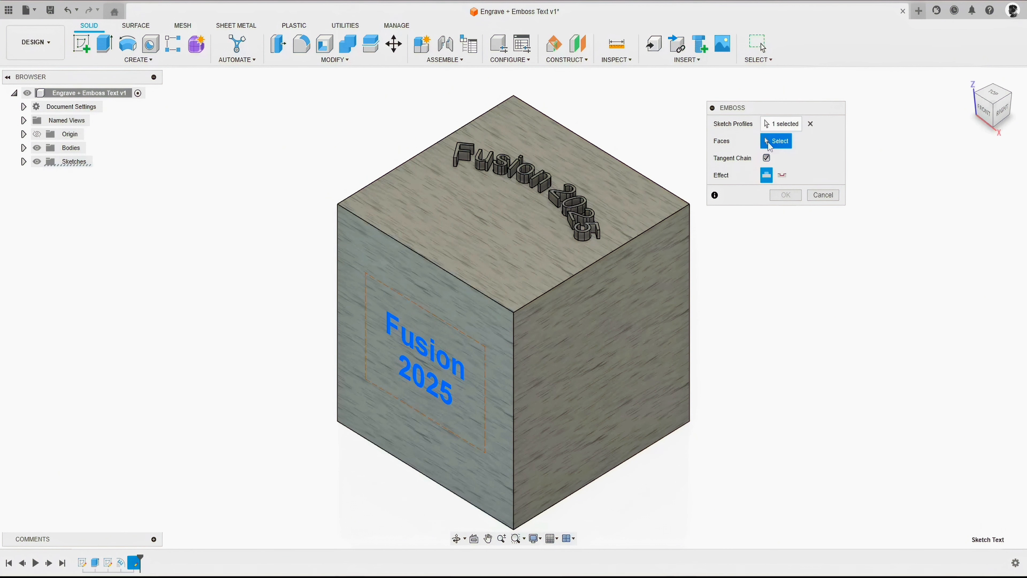
left_click(443, 297)
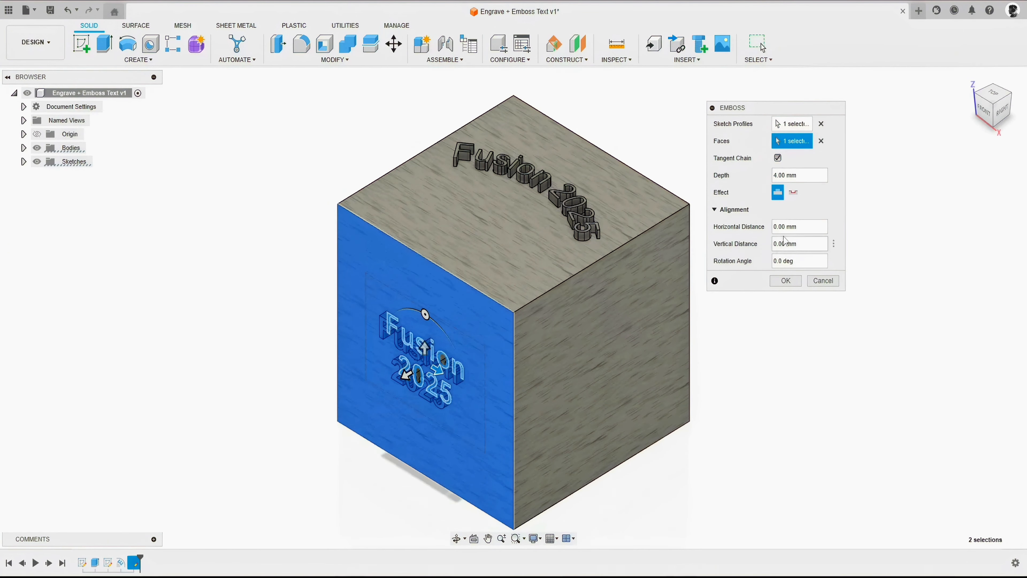
- Set the front-face text's effect to Deboss with a depth of -2 mm and complete the feature
left_click(793, 192)
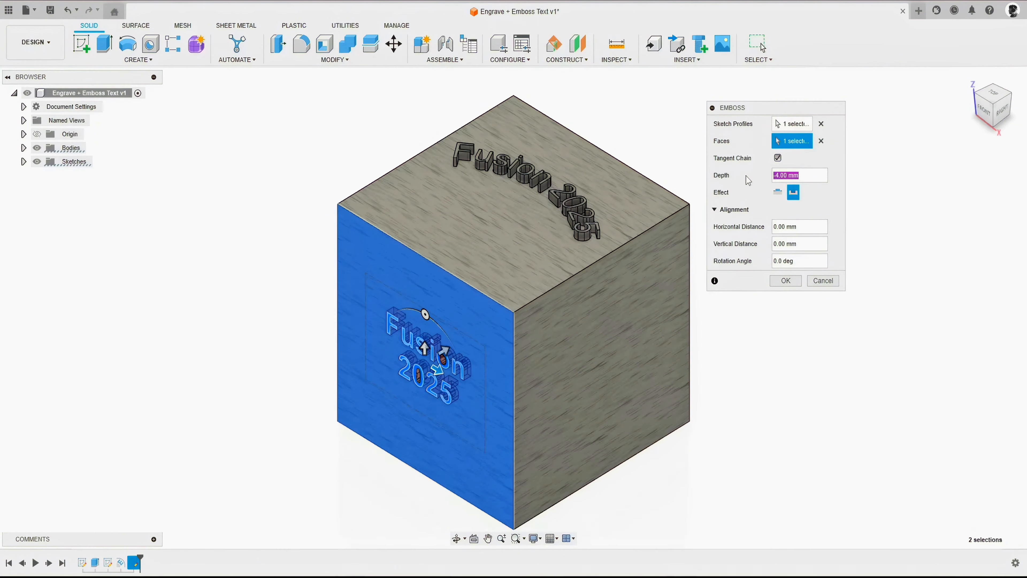
scroll(378, 391, "up", 6)
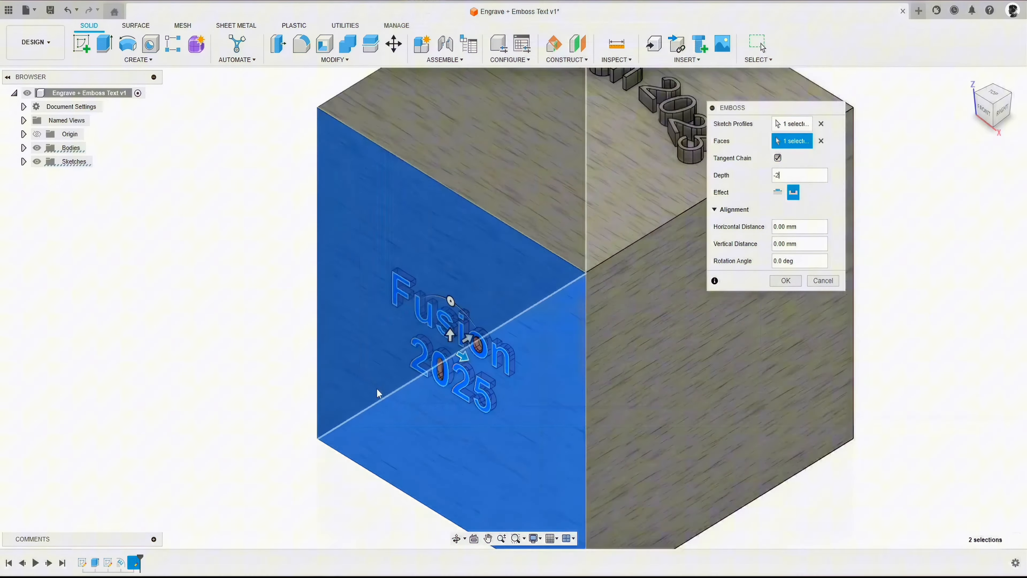
middle_click_drag(566, 343, 618, 288, "shift")
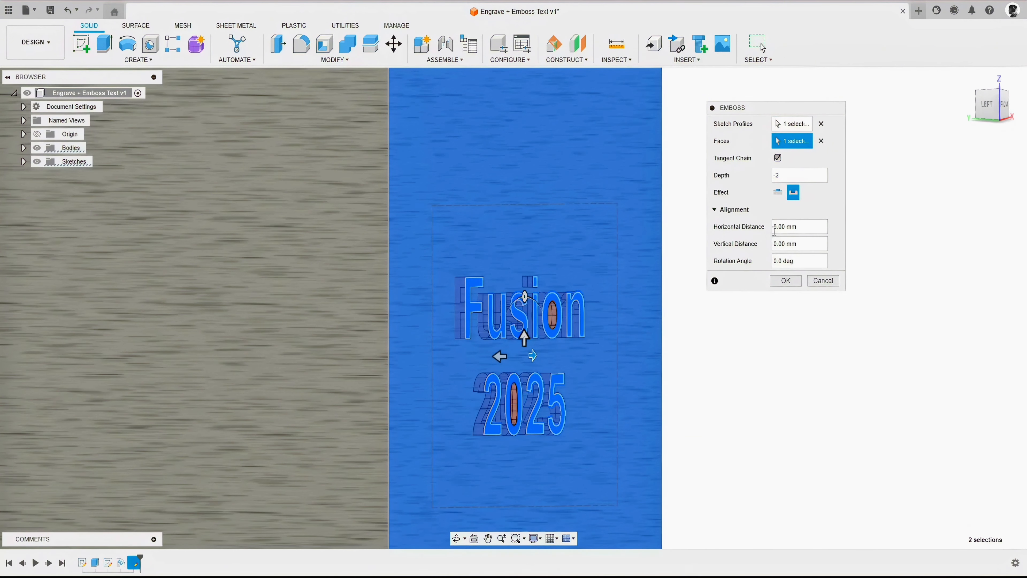
left_click(784, 283)
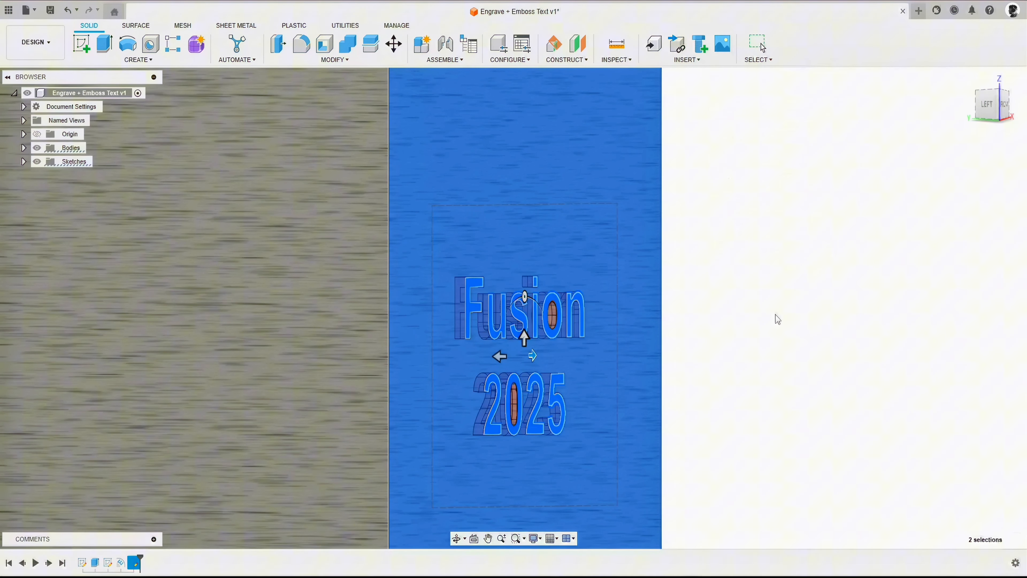
- Examine the engraved front-face text from several angles and up close, and return to the home view
middle_click_drag(772, 332, 643, 311, "shift")
middle_click_drag(540, 317, 720, 276)
scroll(578, 213, "up", 4)
middle_click_drag(489, 218, 592, 222, "shift")
scroll(583, 272, "down", 5)
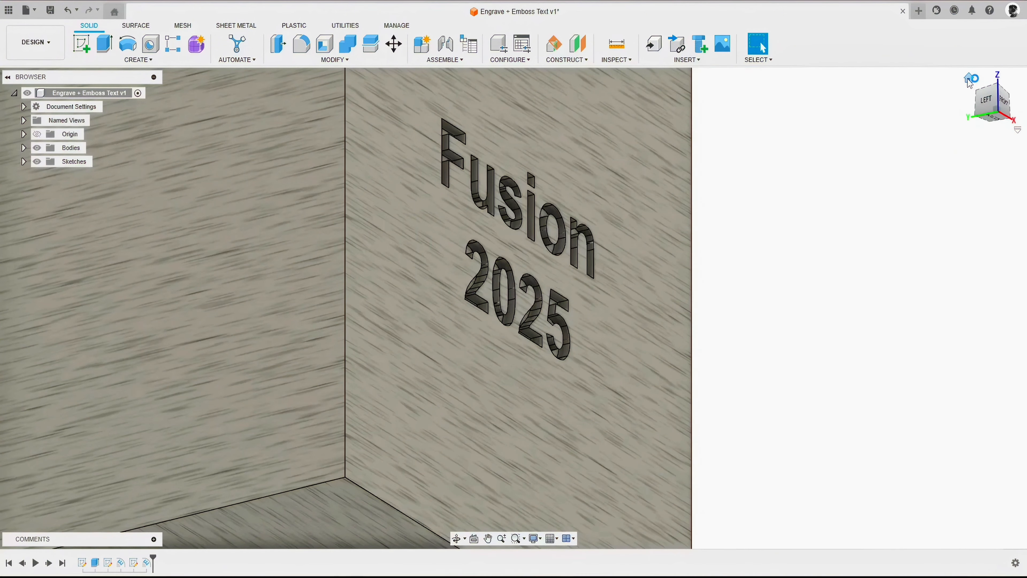
left_click(969, 77)
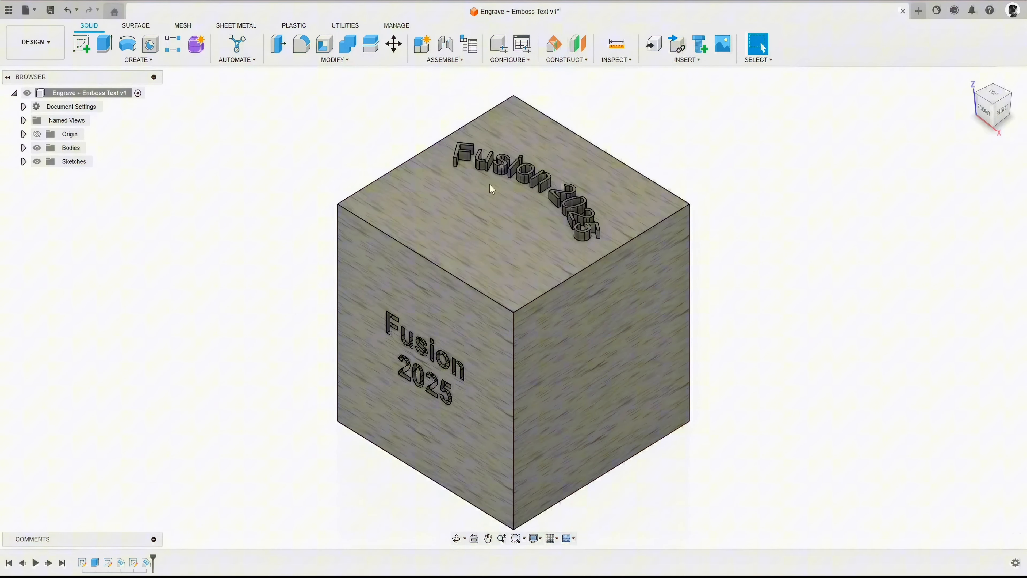